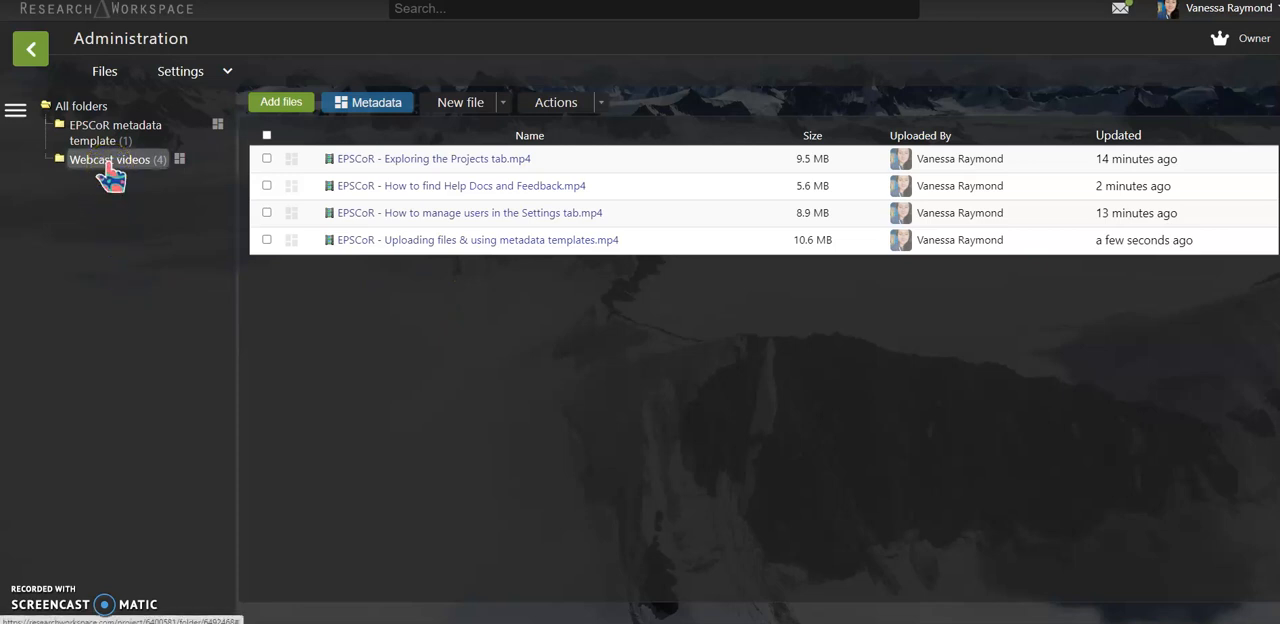
Open the Webcast videos folder's metadata record to view its Basic Overview, and return to the project's file list
right_click(110, 170)
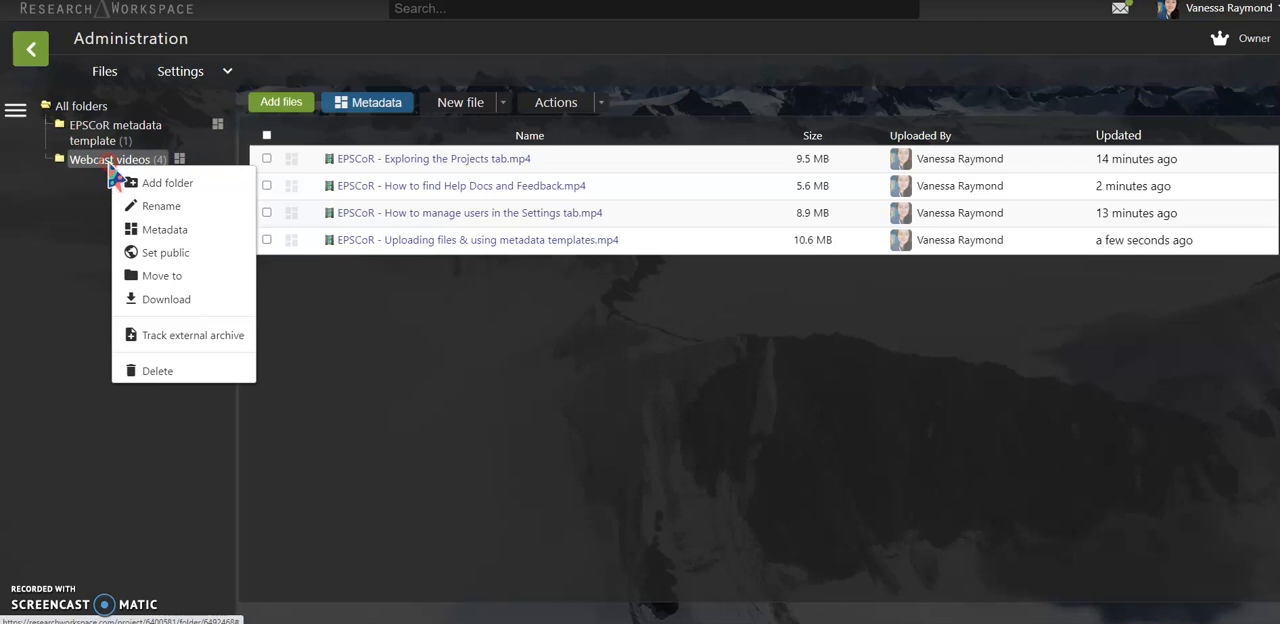
click(79, 231)
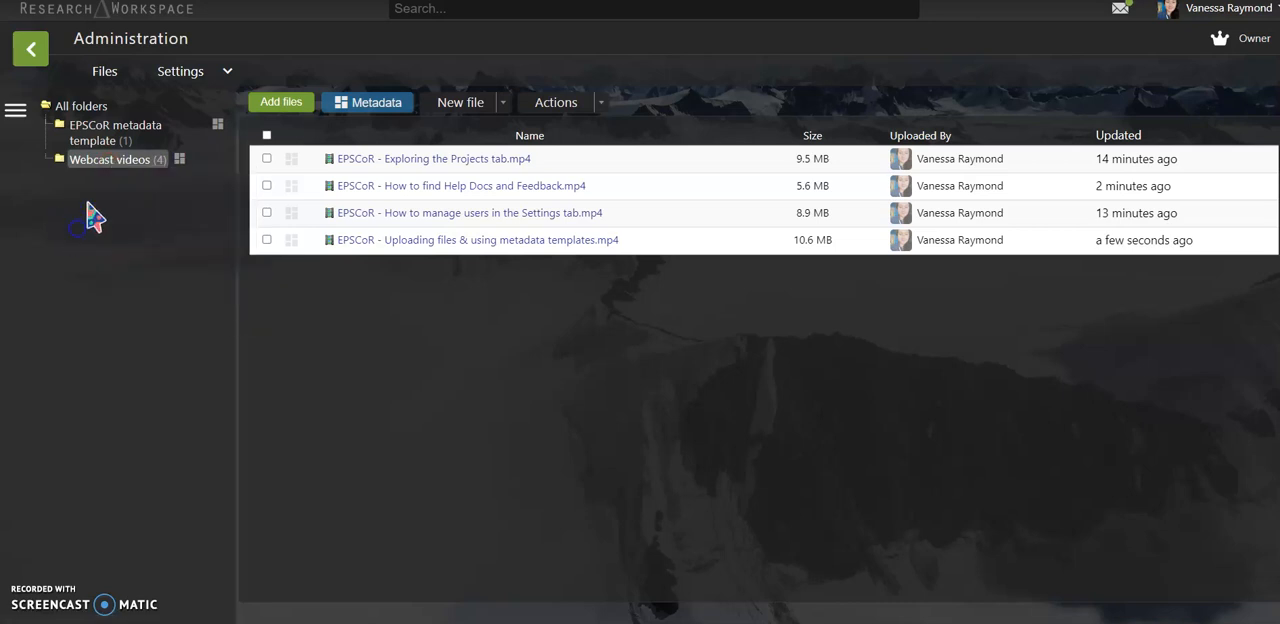
click(181, 160)
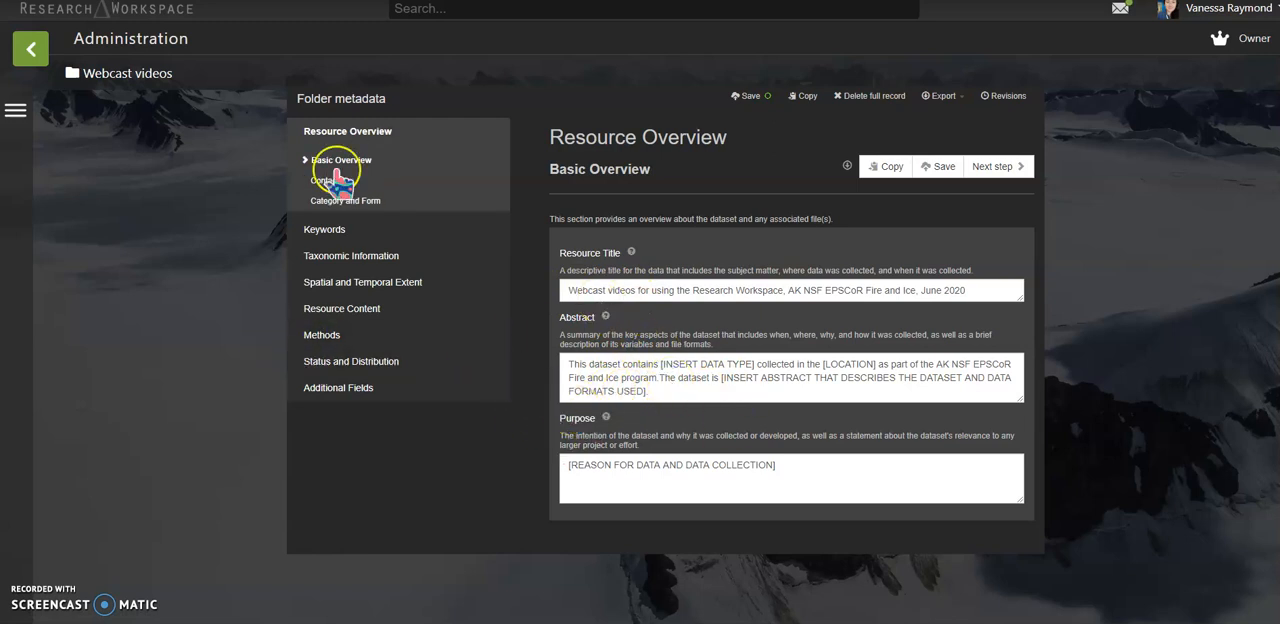
click(30, 50)
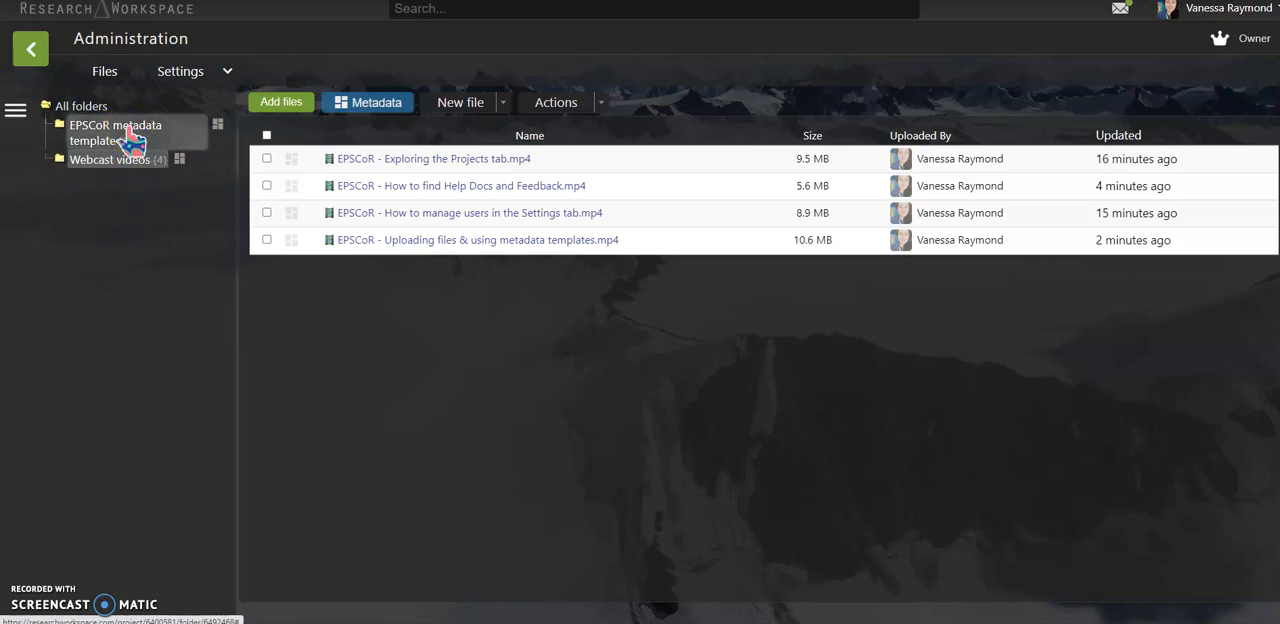
Open the EPSCoR metadata template folder's metadata and review the citation names and points of contact in its Contacts section
click(213, 130)
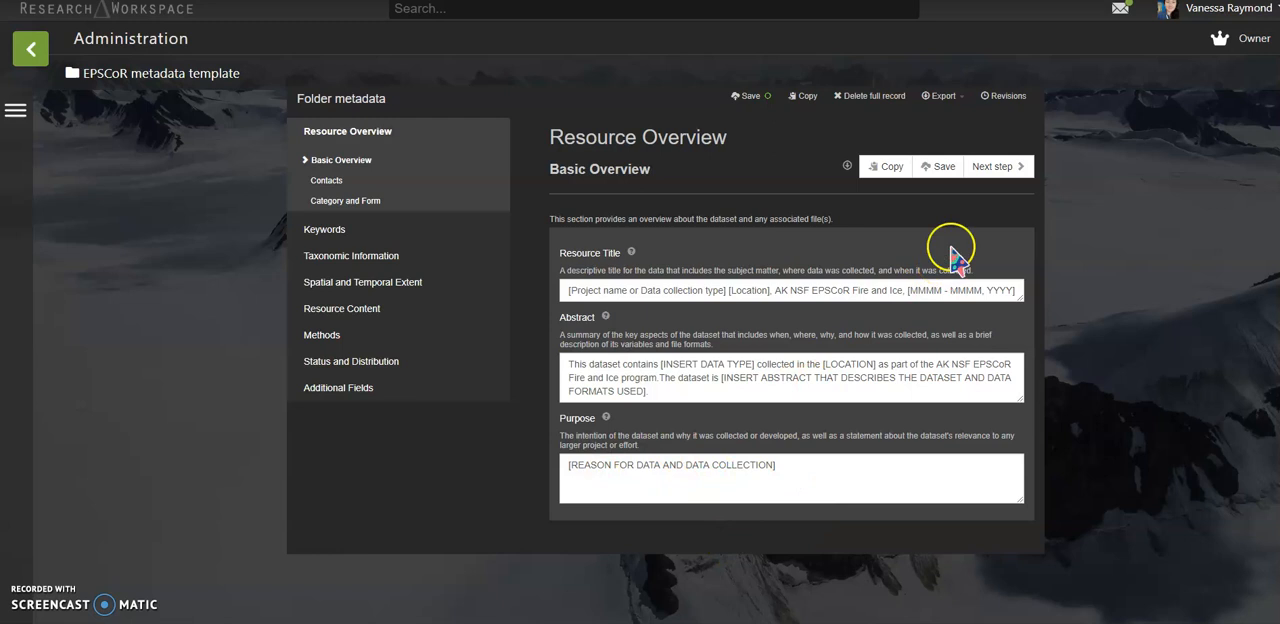
click(991, 170)
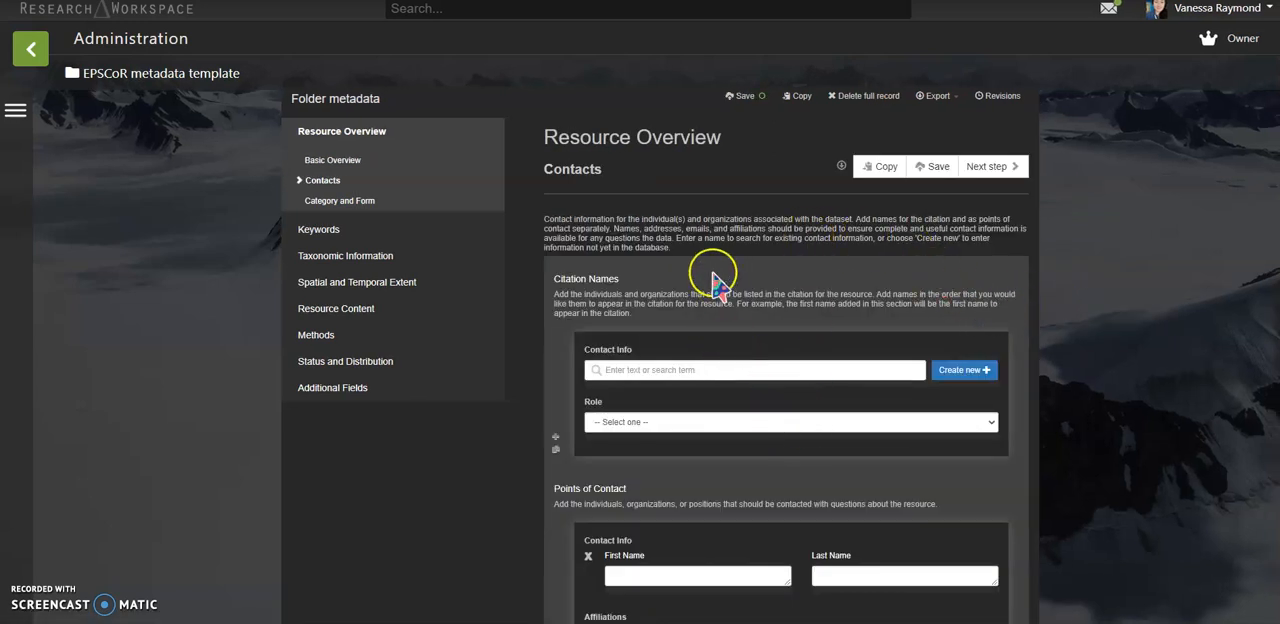
scroll(662, 272, down, 1)
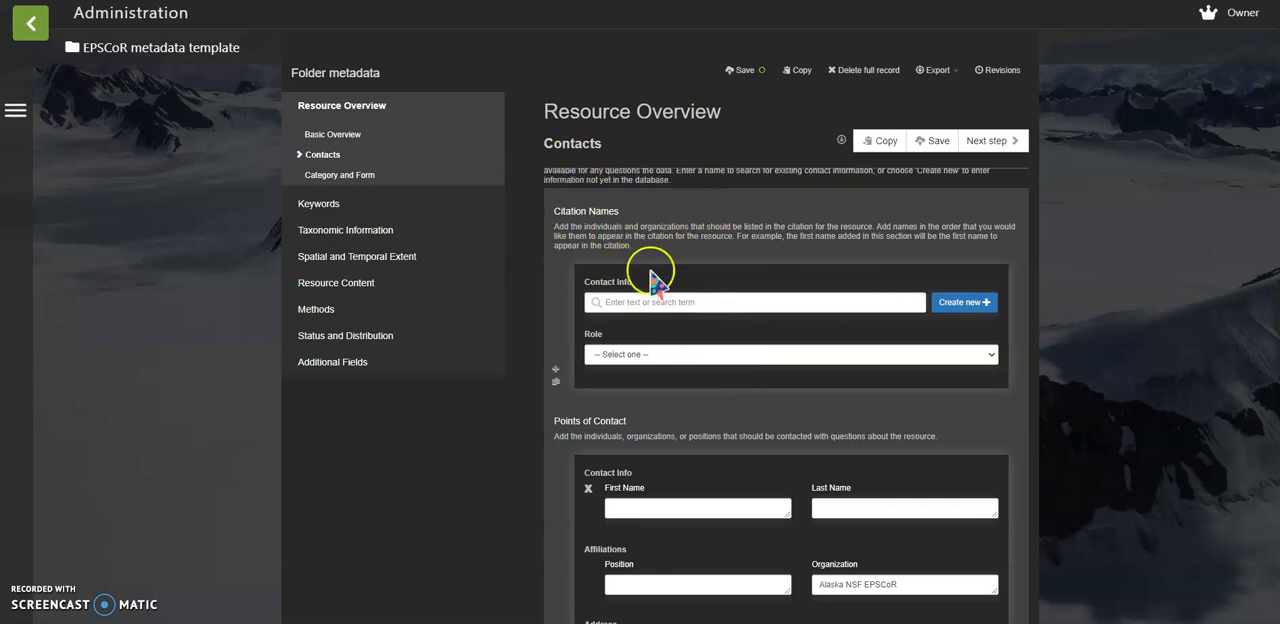
scroll(748, 400, down, 1)
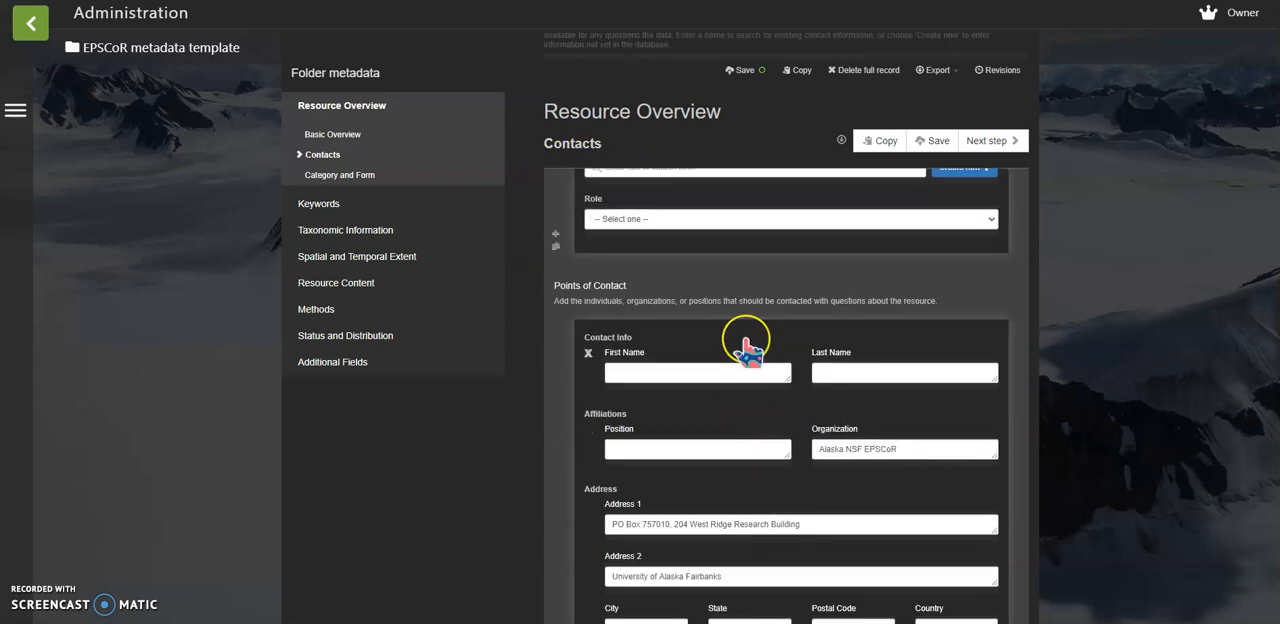
scroll(748, 345, down, 1)
scroll(748, 355, up, 1)
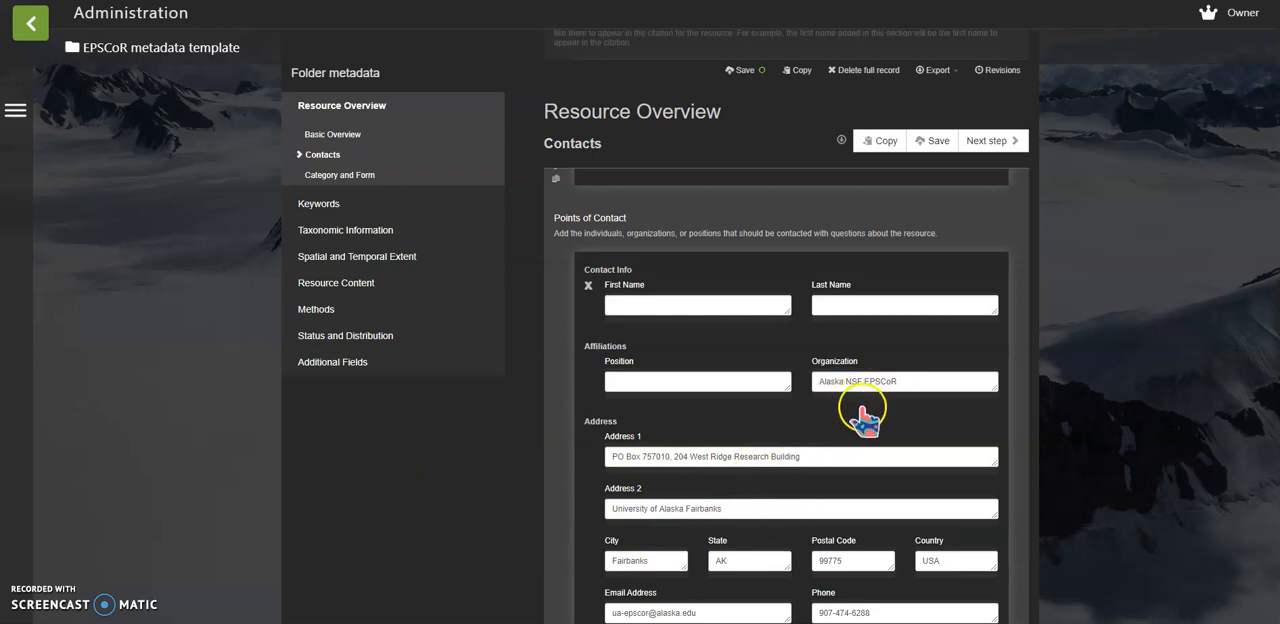
scroll(858, 415, down, 2)
scroll(858, 425, down, 4)
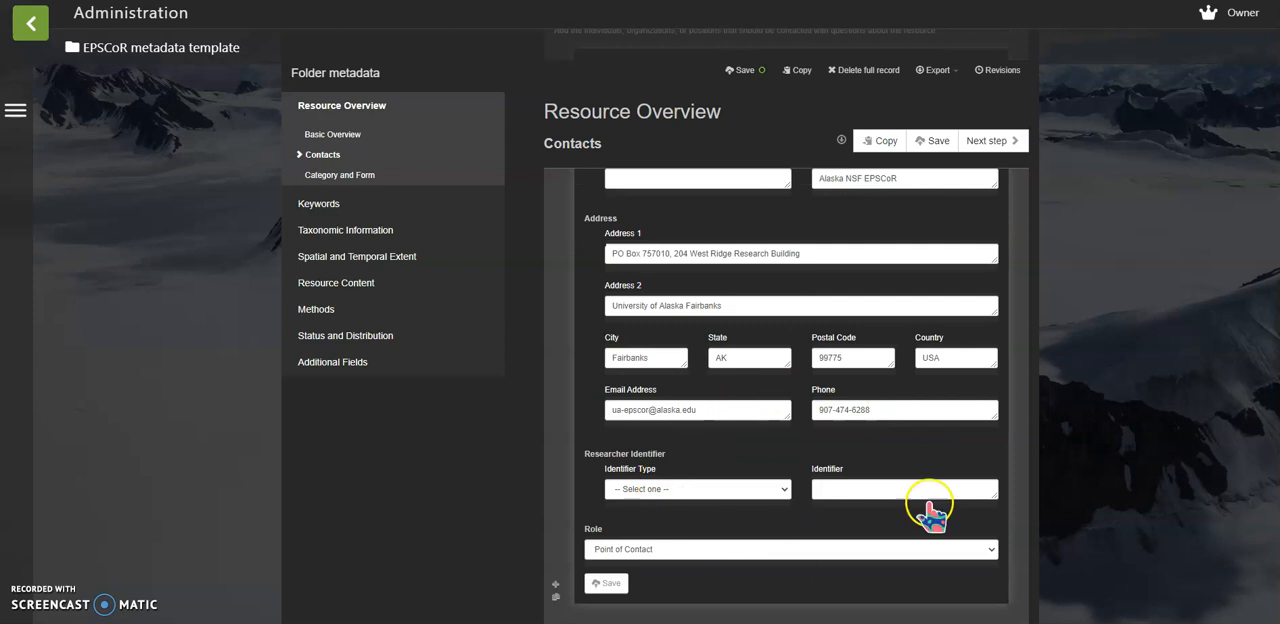
scroll(800, 338, up, 3)
scroll(800, 338, up, 3)
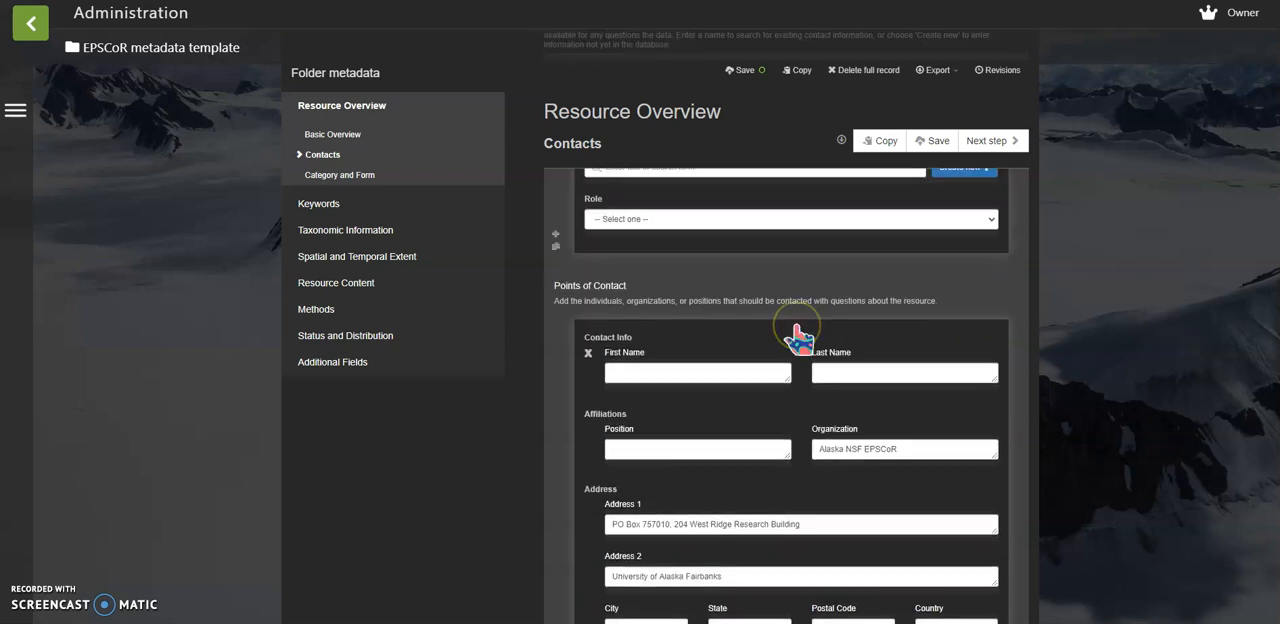
scroll(800, 338, up, 4)
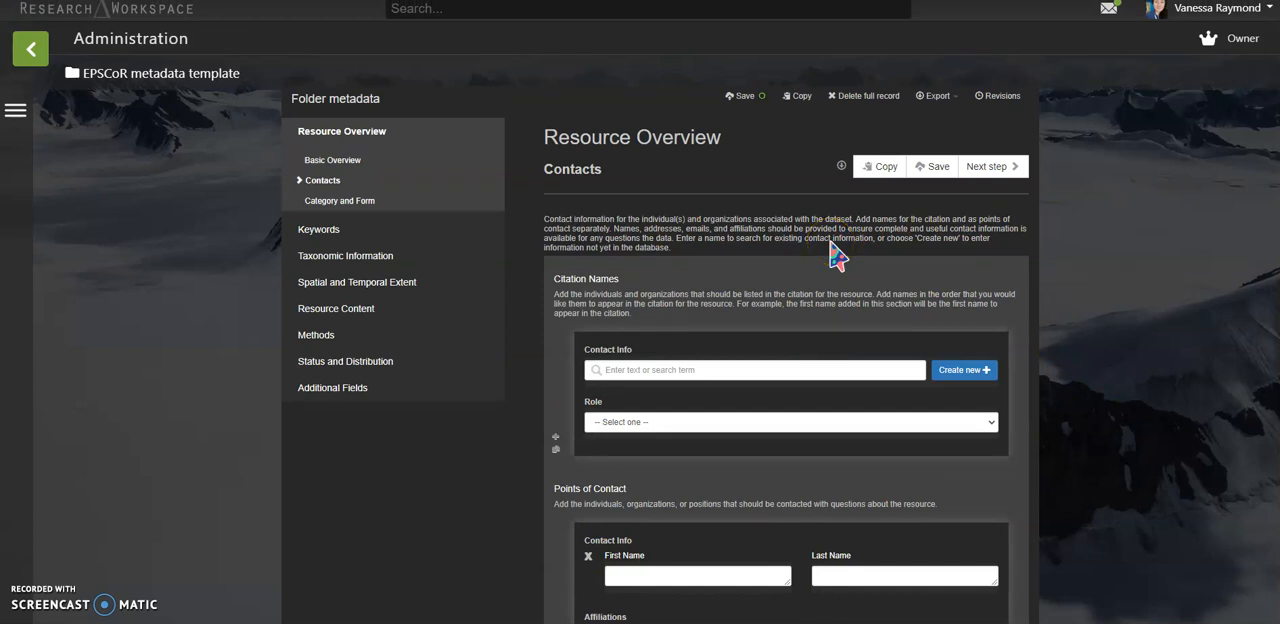
Highlight the funding acknowledgement text under Additional Credits in the Contacts section
scroll(810, 308, down, 10)
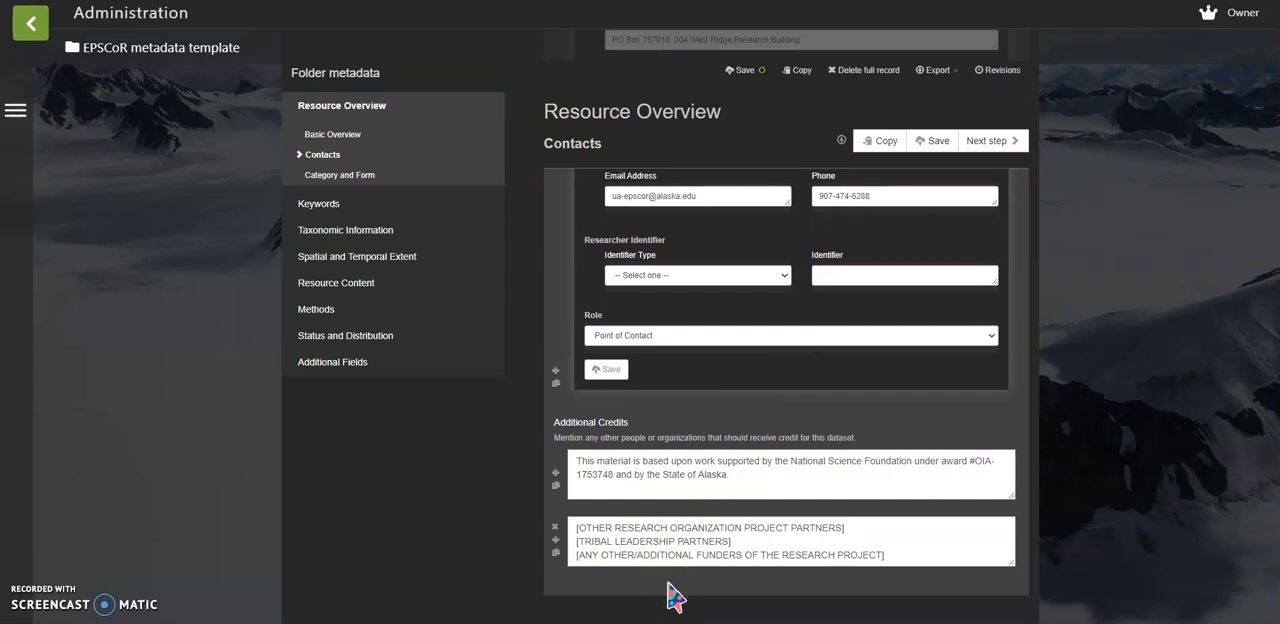
triple_click(757, 478)
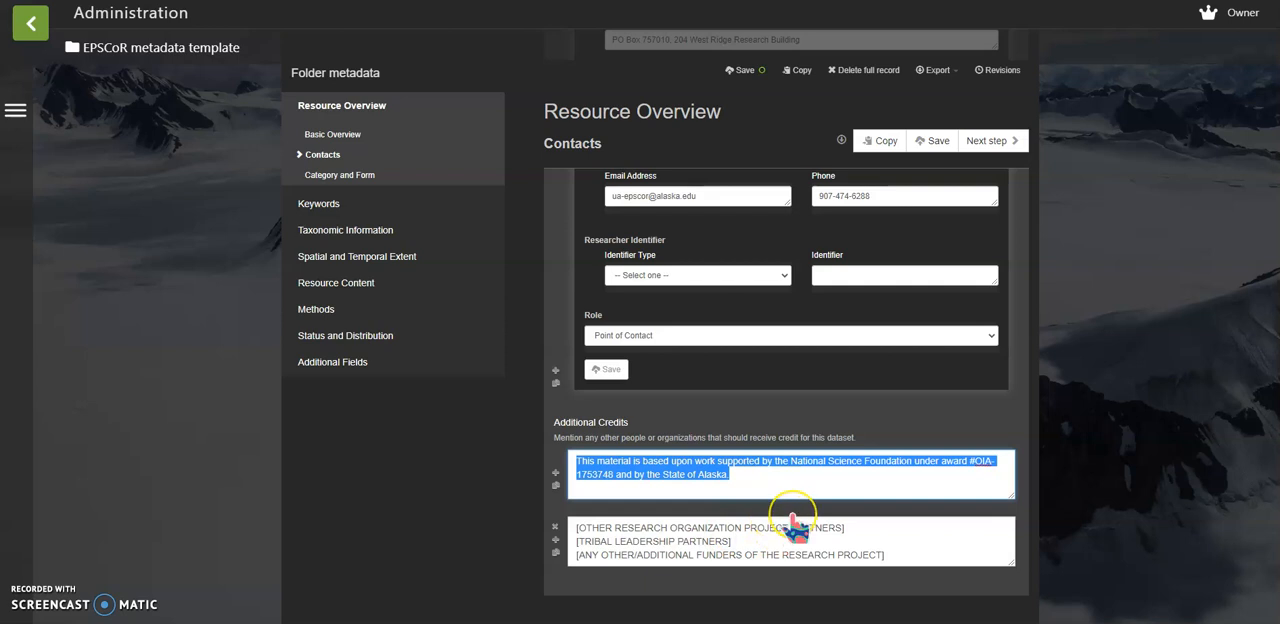
scroll(793, 525, up, 3)
scroll(960, 240, down, 1)
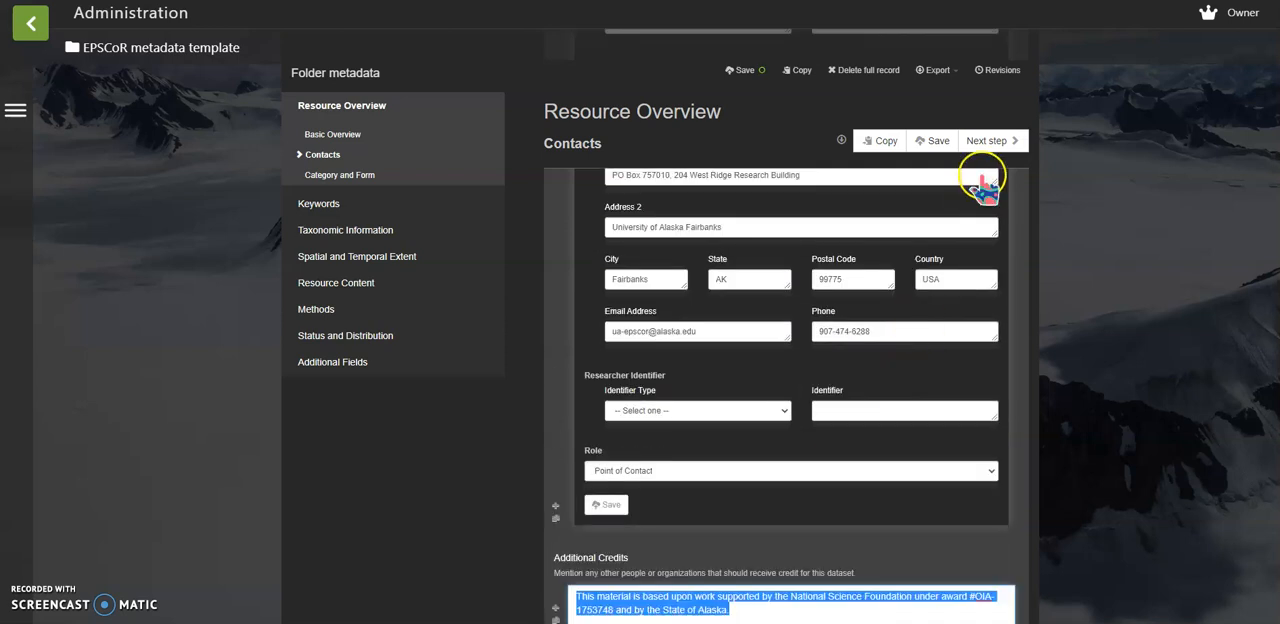
Advance to the Category and Form section and look through the available Topic Category options without choosing one
click(988, 148)
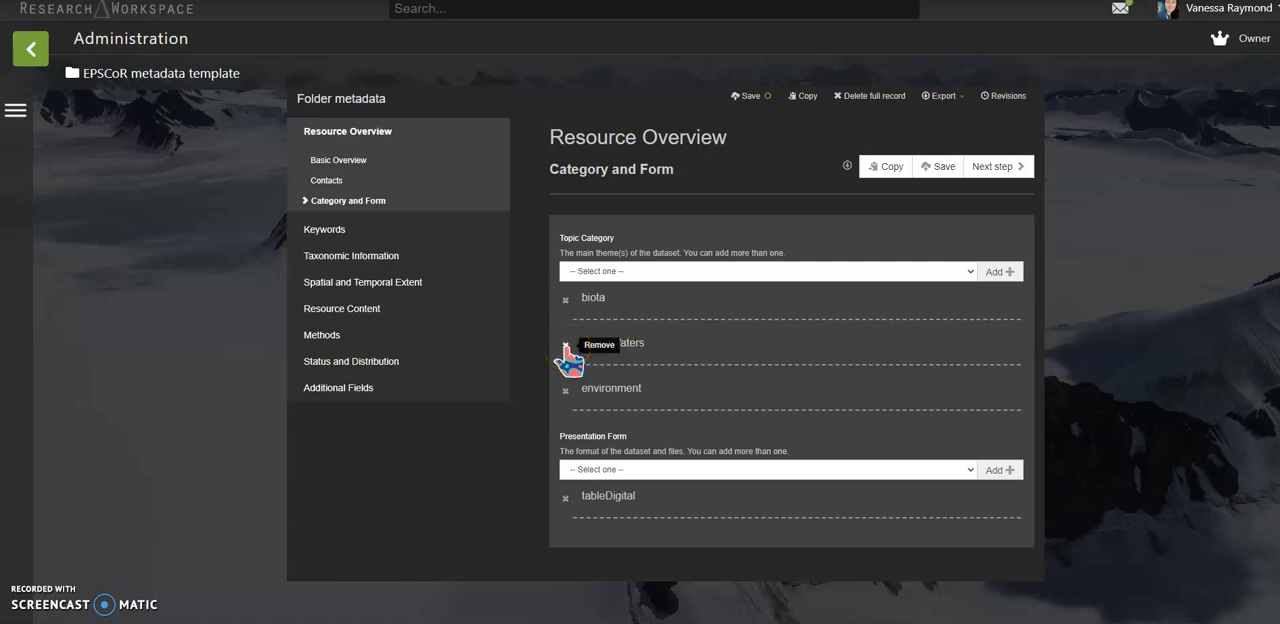
click(638, 276)
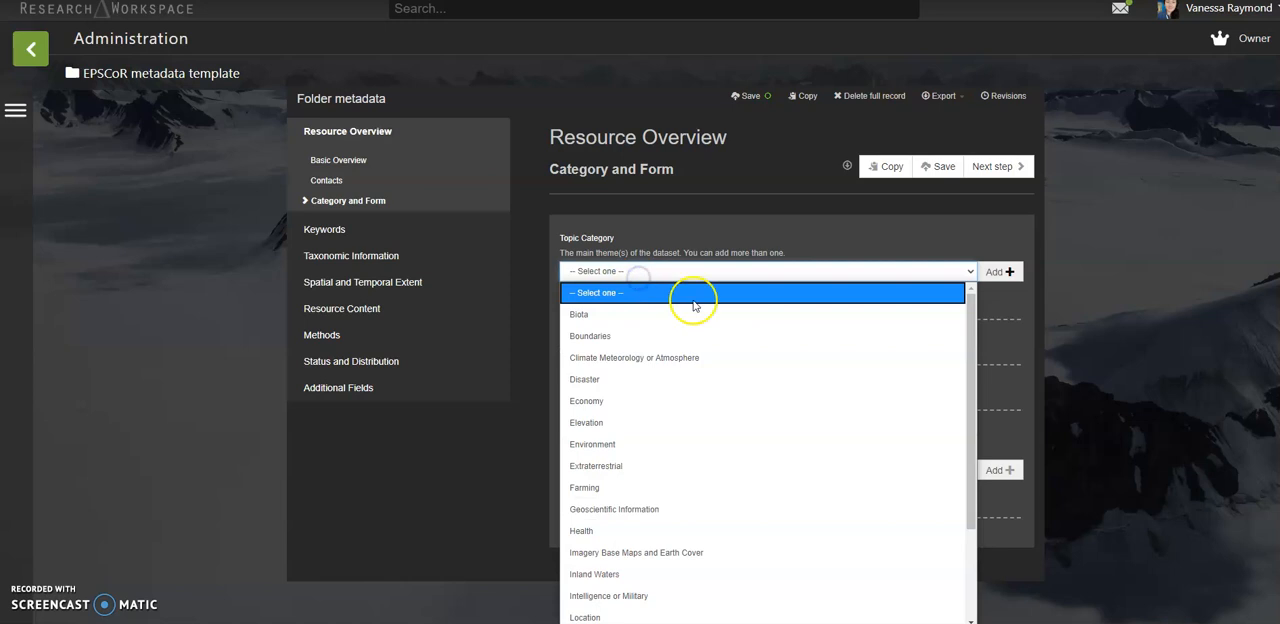
scroll(693, 578, down, 2)
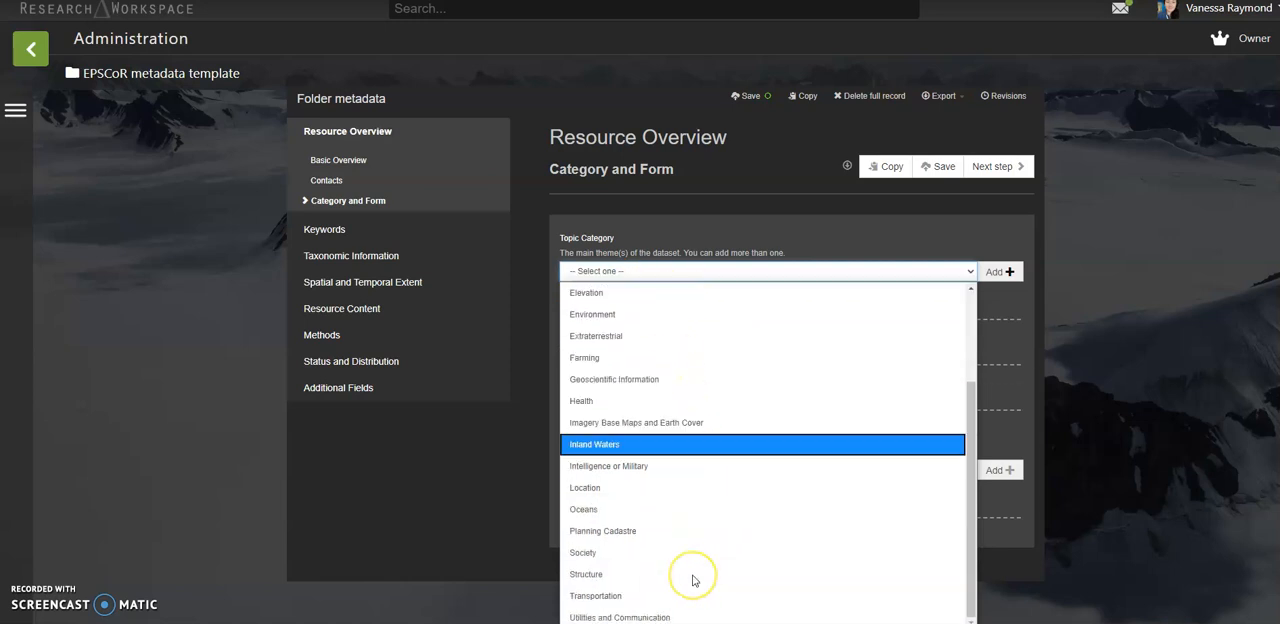
click(1100, 492)
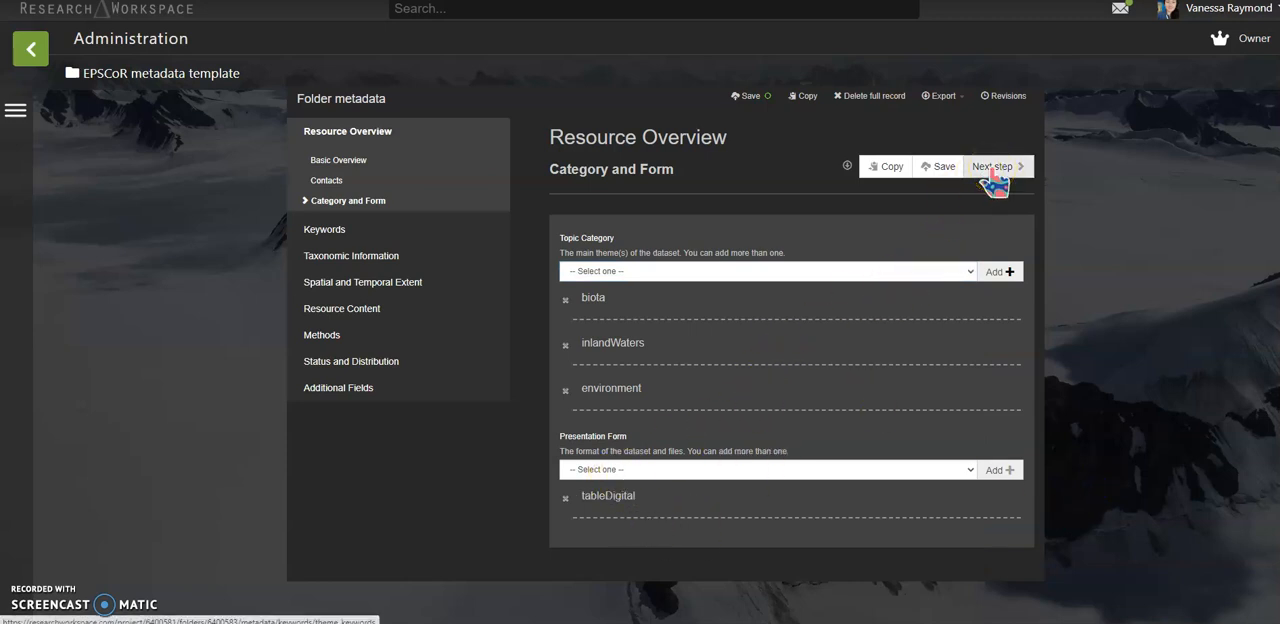
Look through the available Presentation Form options and close the list without choosing one
click(730, 470)
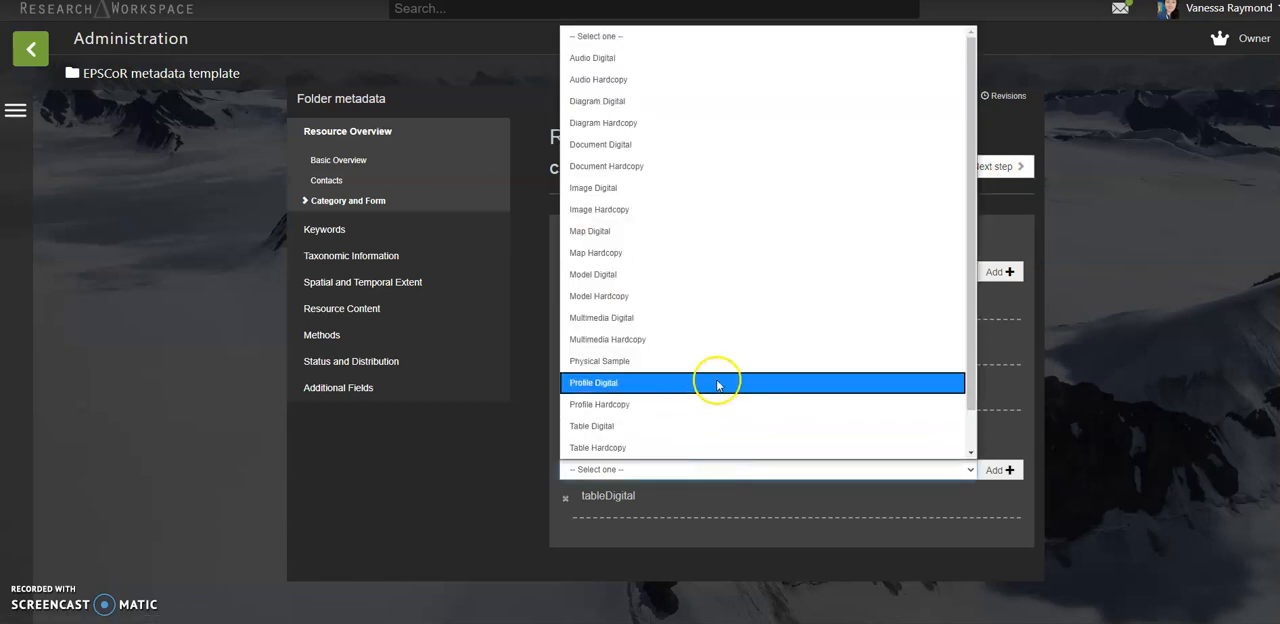
scroll(742, 311, down, 2)
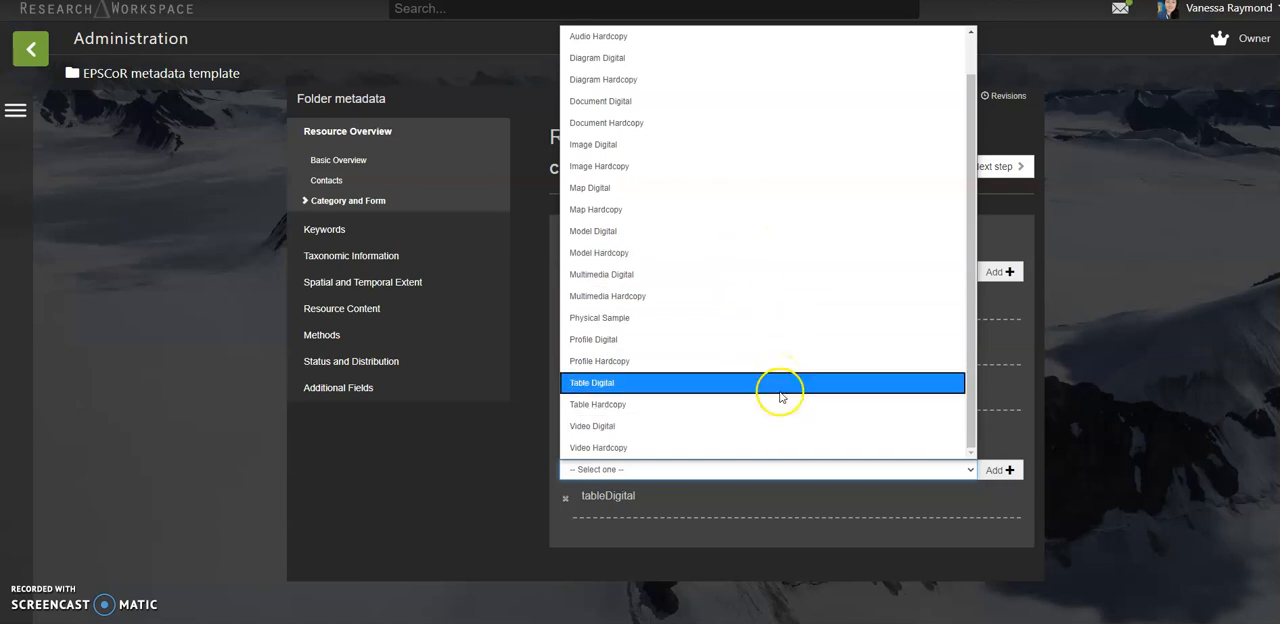
click(1148, 287)
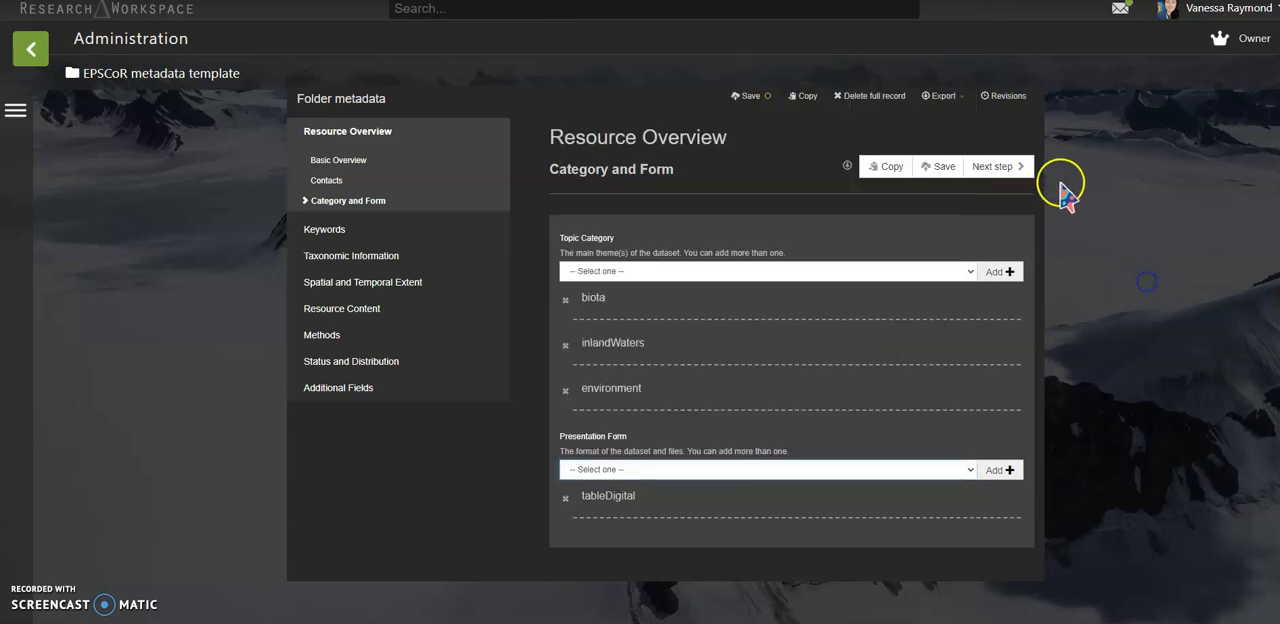
Advance to Thematic Keywords and examine the entries under the GCMD Instrument Keywords and GCMD Science Keywords libraries
click(1007, 170)
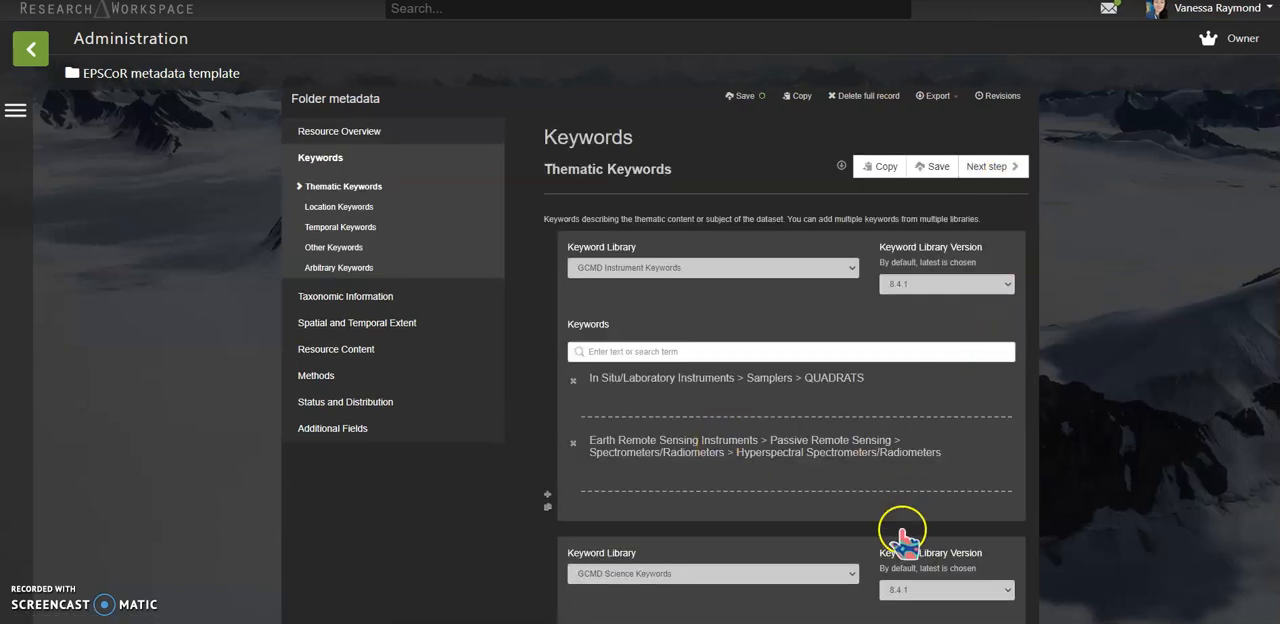
scroll(800, 490, down, 3)
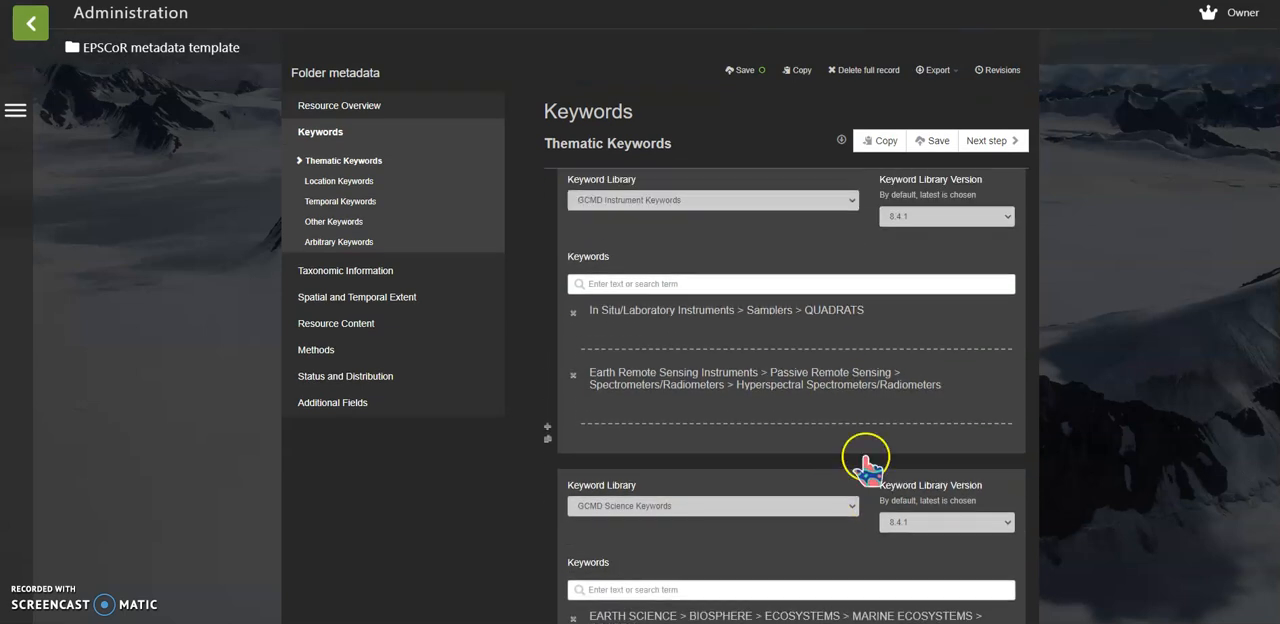
click(890, 402)
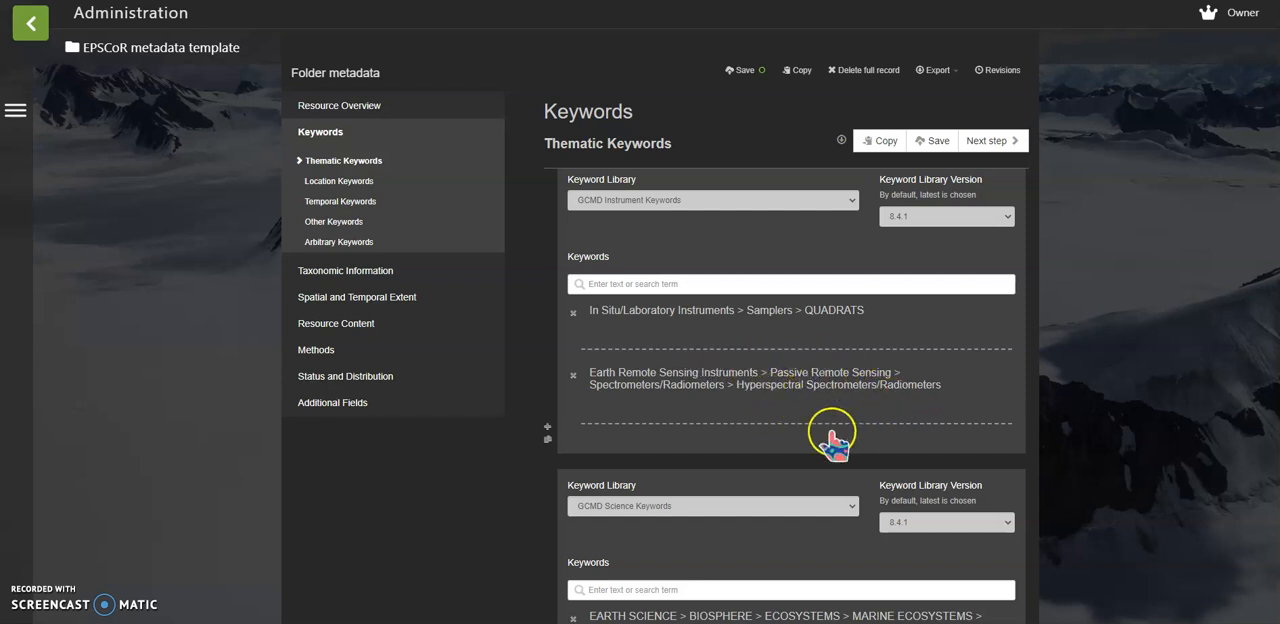
scroll(858, 400, down, 1)
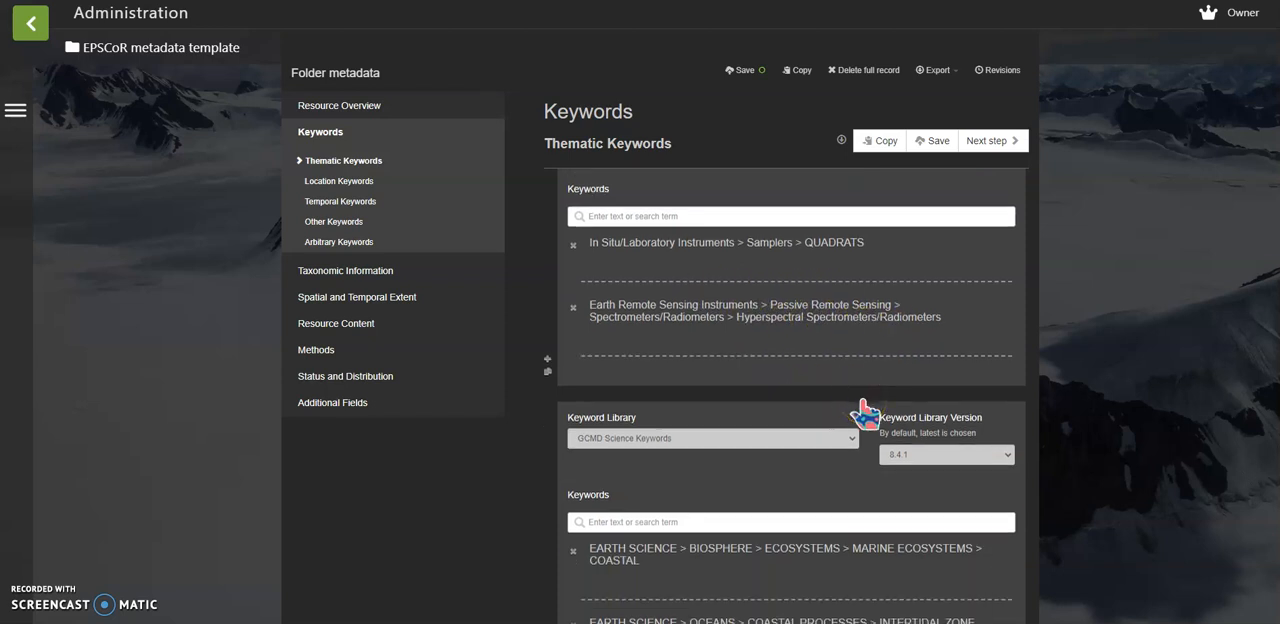
scroll(857, 460, down, 1)
scroll(860, 455, up, 1)
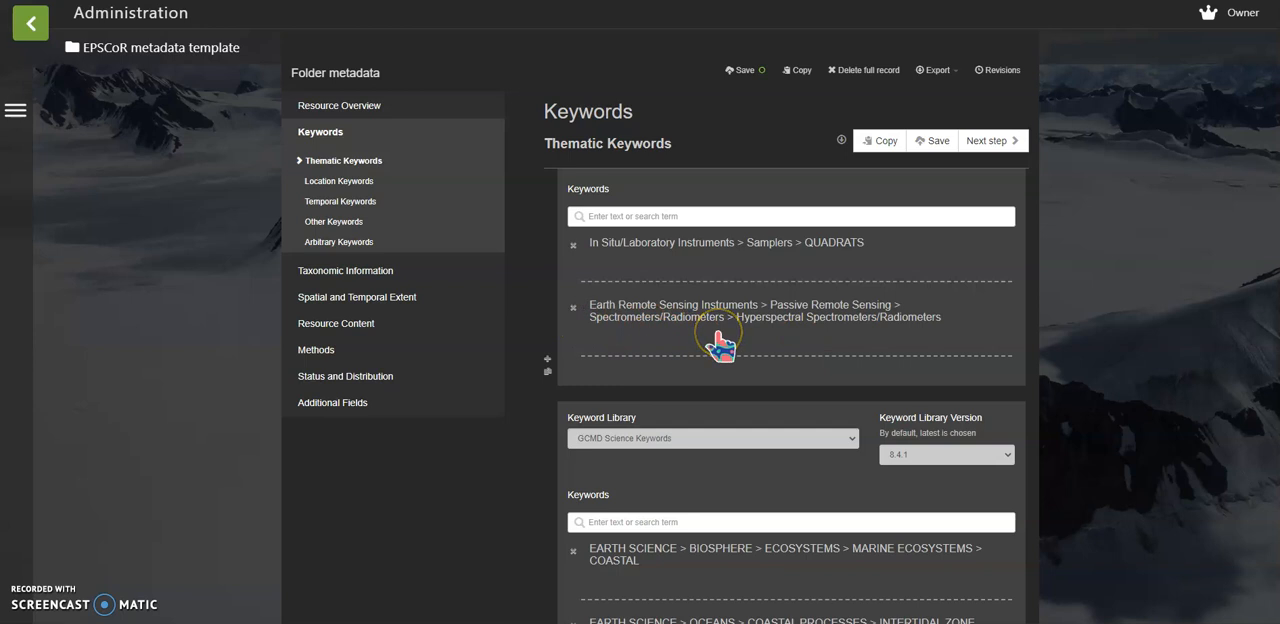
scroll(720, 345, down, 3)
scroll(712, 305, up, 1)
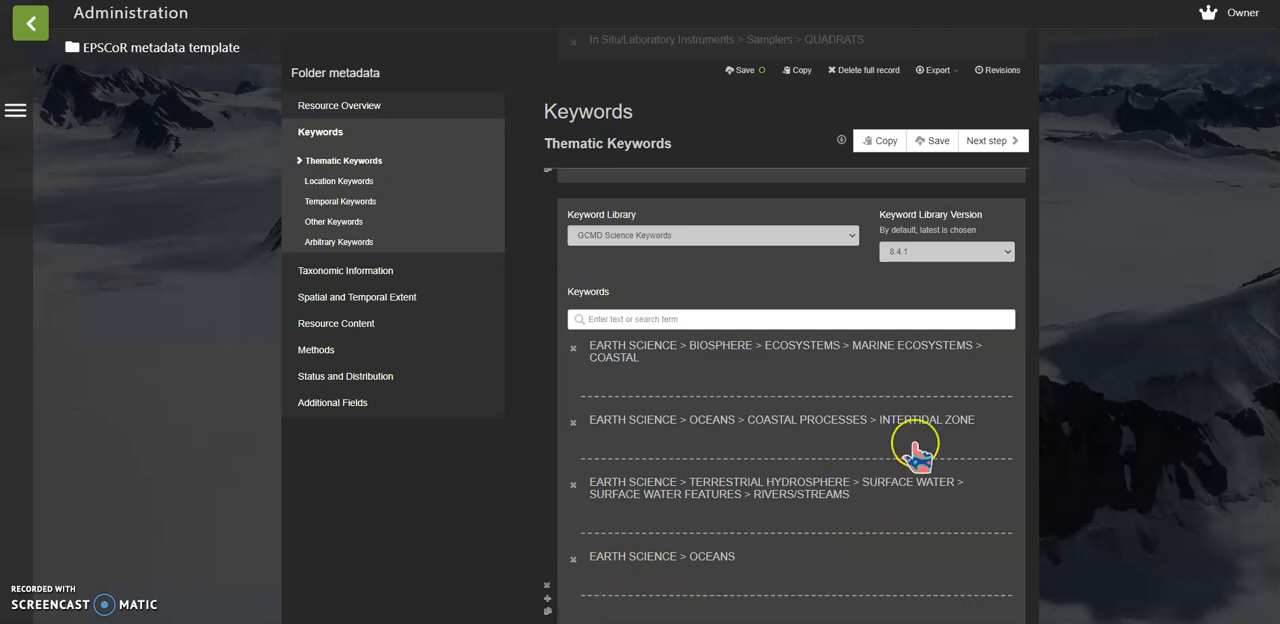
scroll(916, 455, down, 5)
Step through the Location, Temporal and Other Keywords sections to view the template's Arbitrary Keywords
click(988, 140)
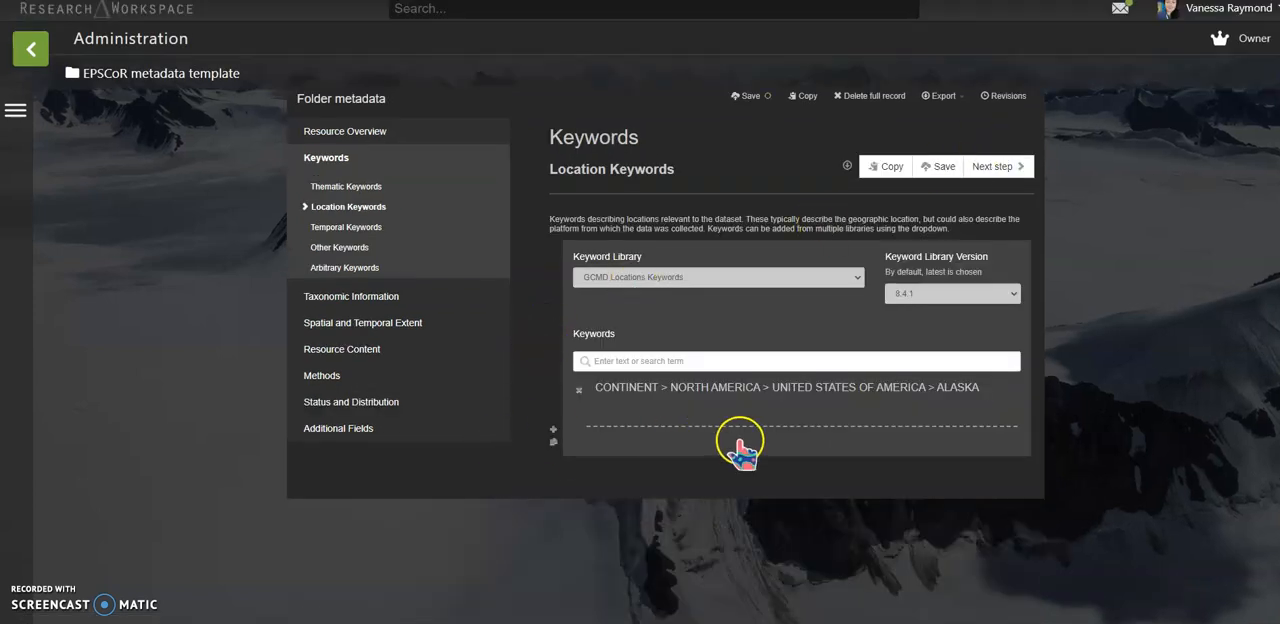
click(991, 170)
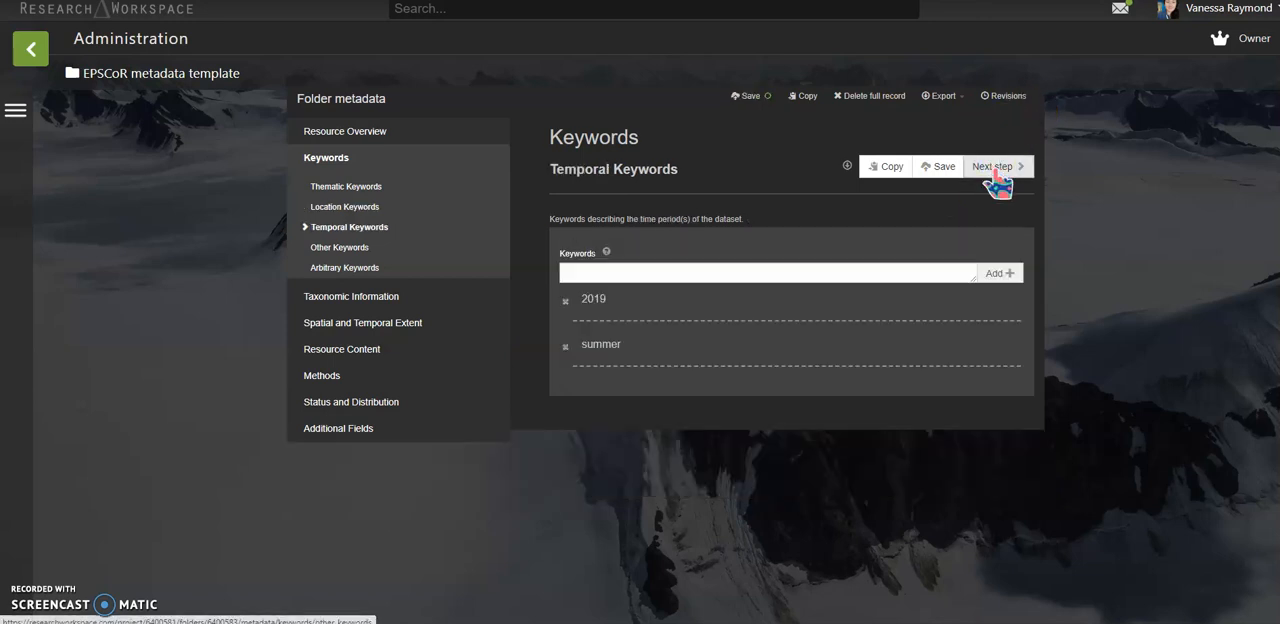
click(1003, 180)
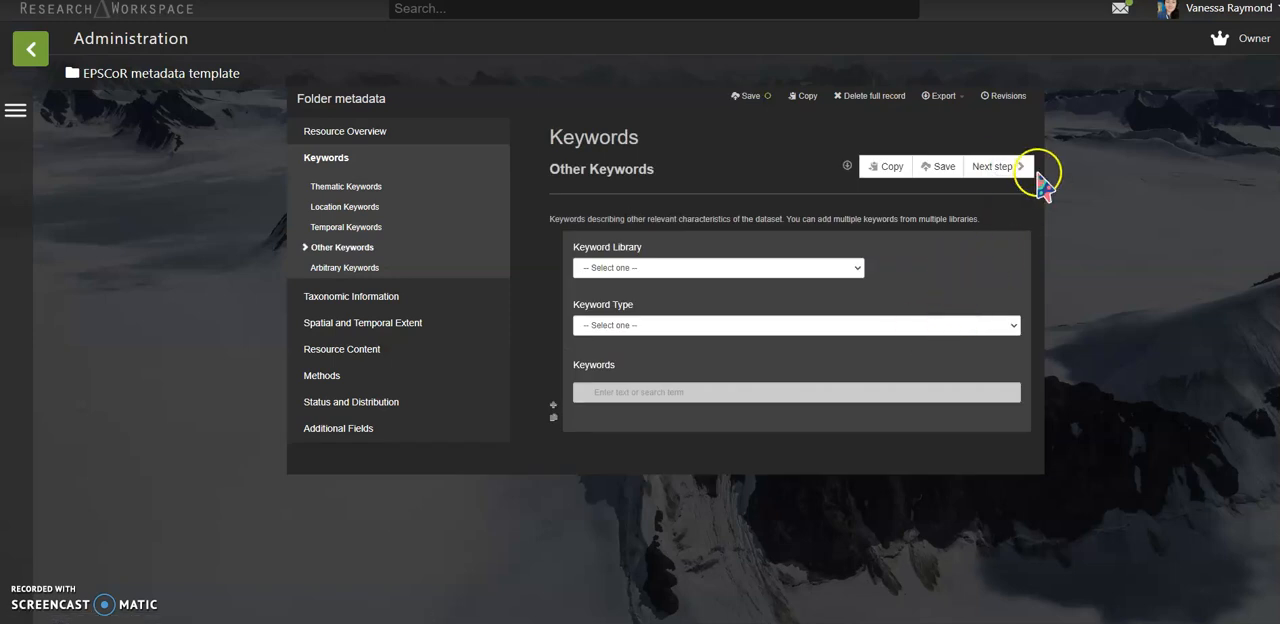
click(1012, 168)
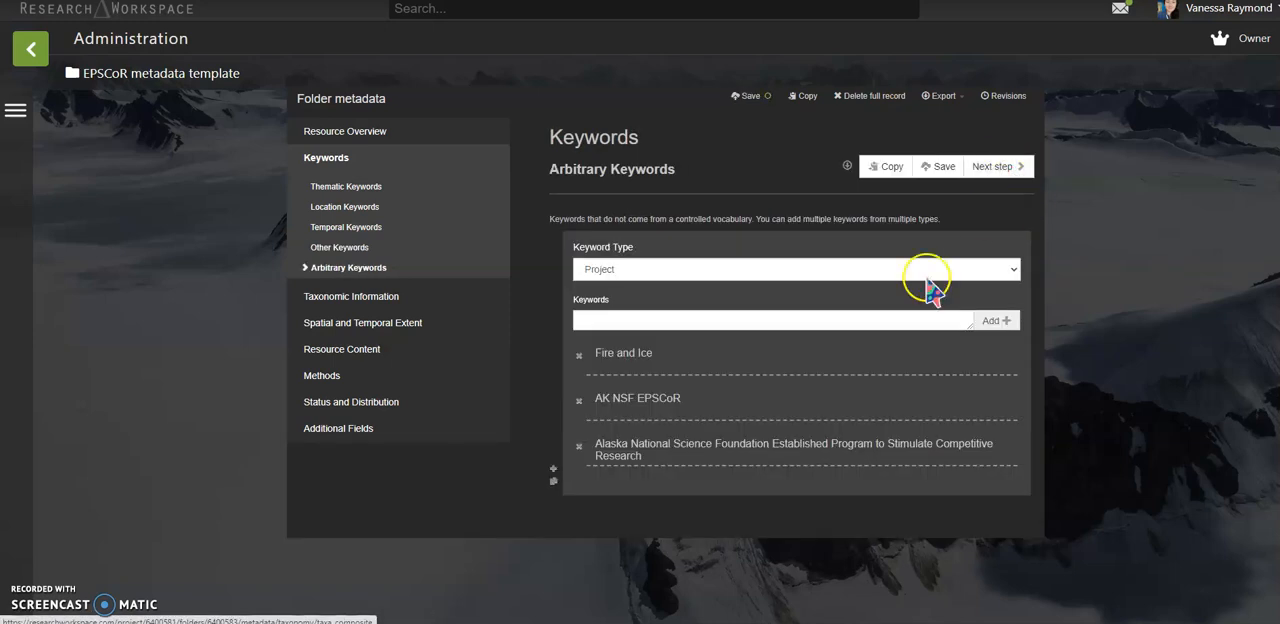